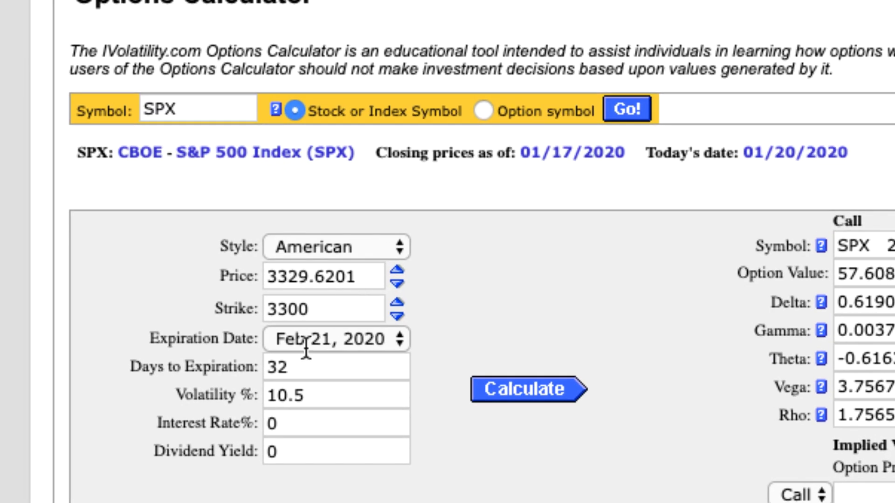
- Review the SPX 3300 option's calculator inputs, calculate its value and compare it with the 3,300.00 call's listed prices on Barchart
left_click(356, 252)
left_click(357, 250)
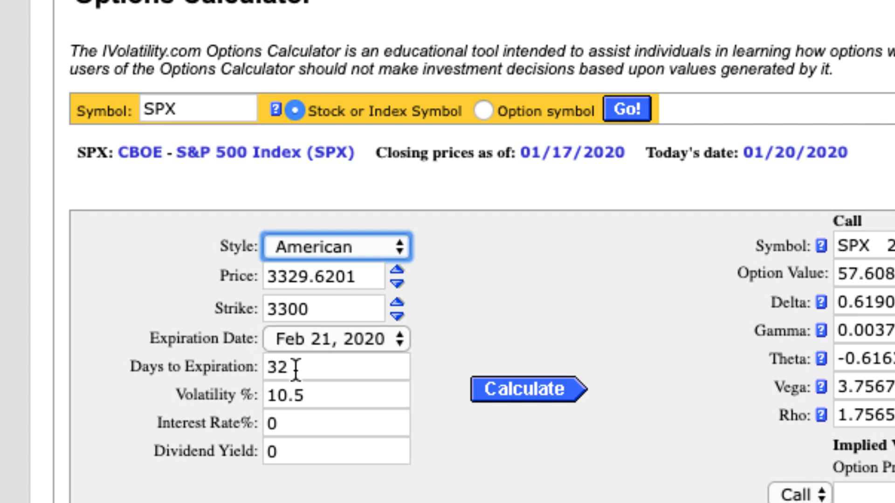
left_click_drag(211, 424, 290, 448)
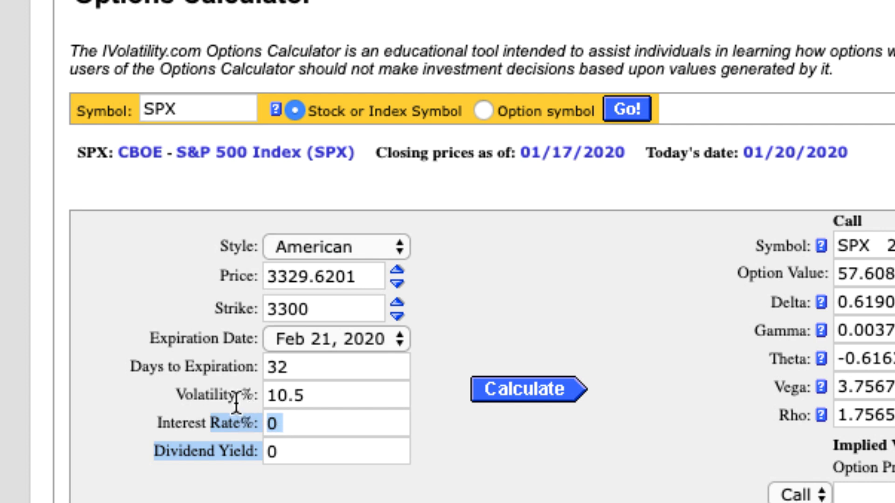
left_click_drag(234, 398, 260, 402)
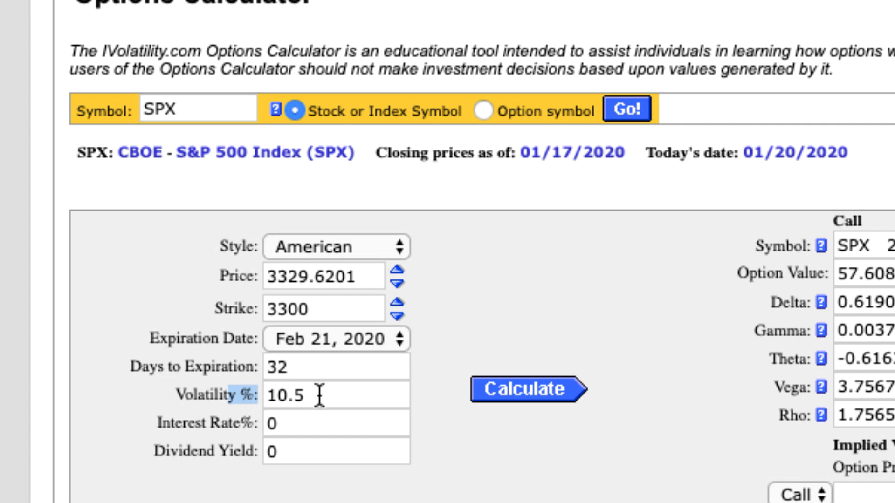
left_click_drag(320, 395, 262, 400)
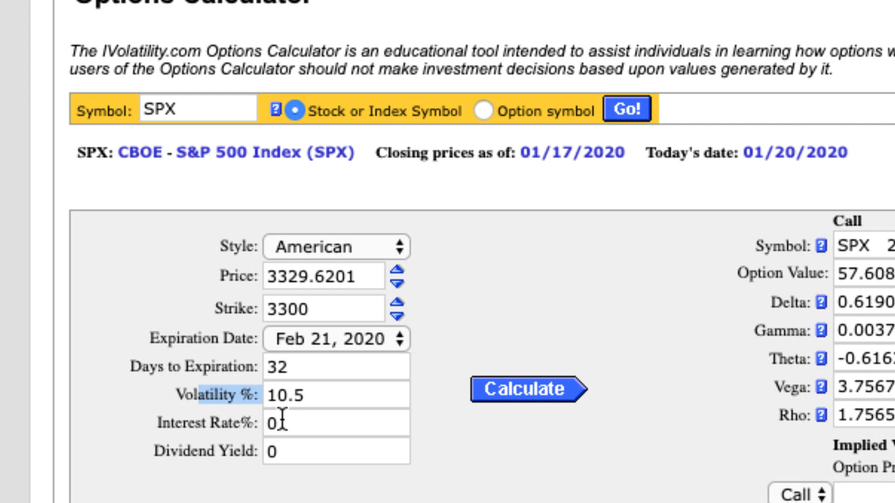
left_click(541, 389)
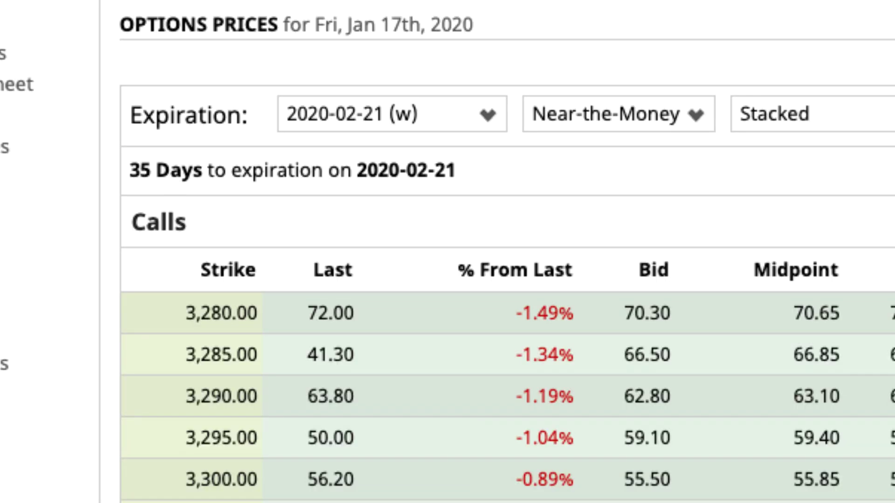
left_click_drag(202, 464, 828, 463)
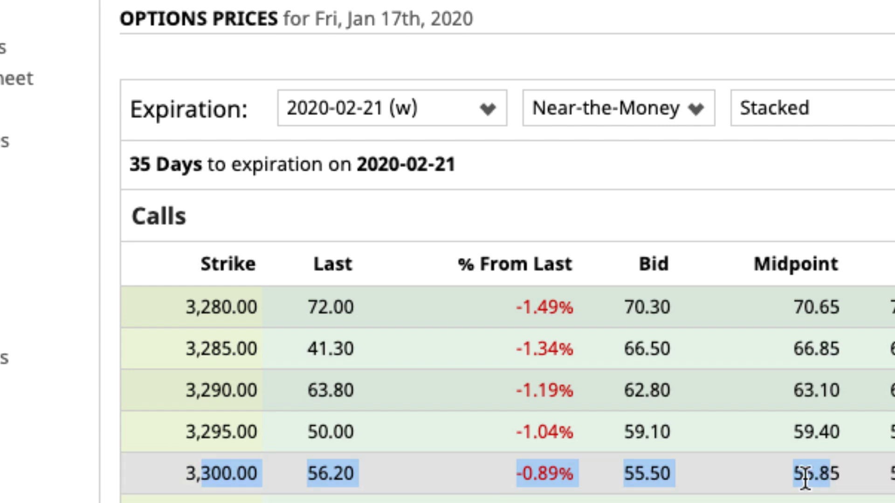
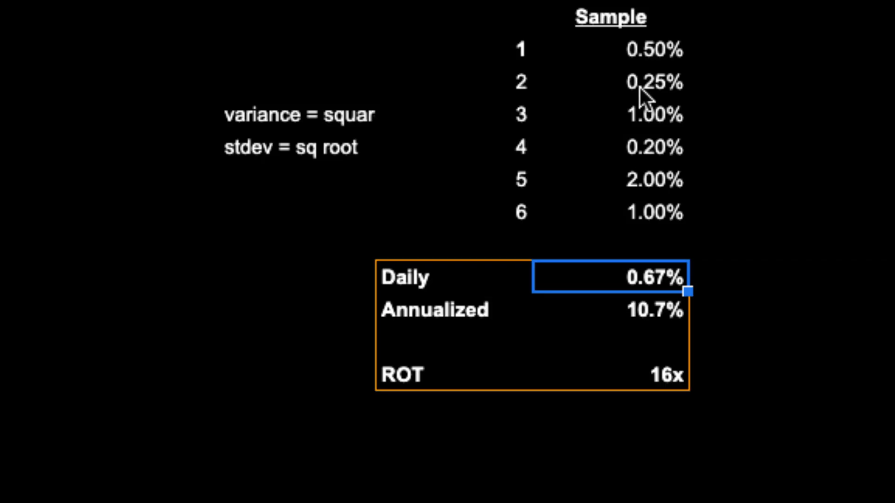
- In the volatility spreadsheet, set the third return in the Sample column to -1%
left_click(729, 208)
left_click(610, 114)
left_click(768, 114)
left_click(454, 114)
left_click(611, 114)
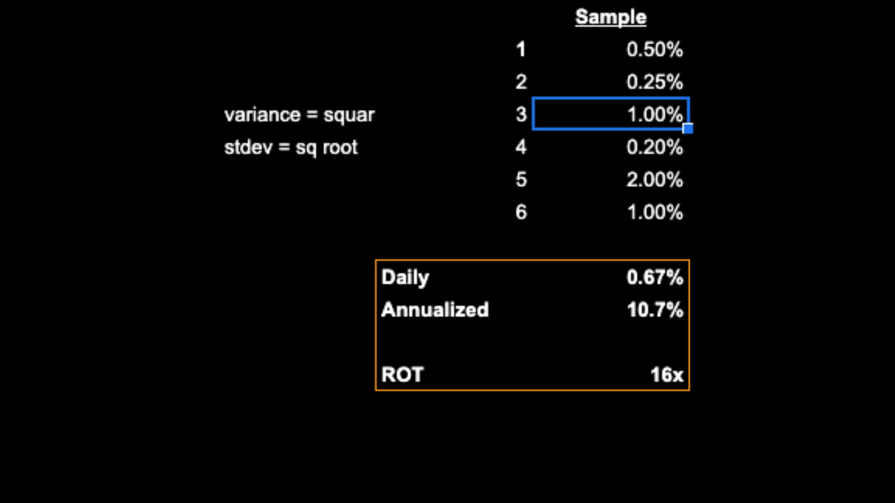
key("BackSpace")
type("-1")
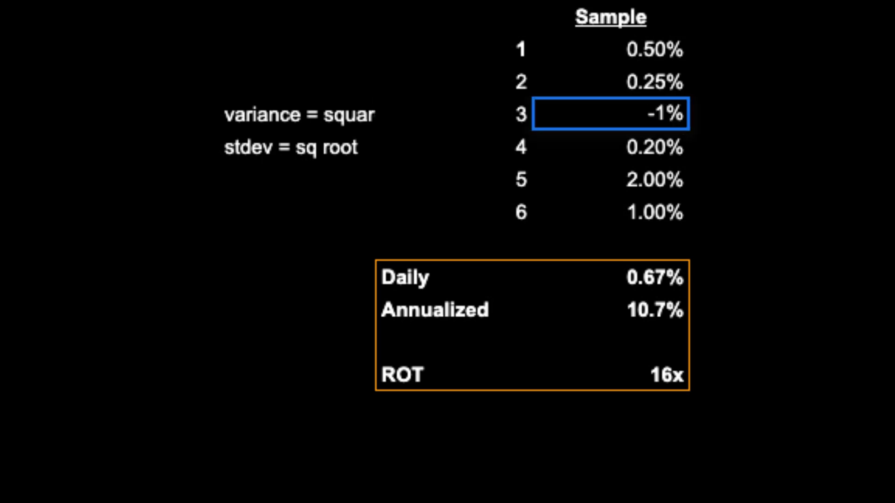
key("Return")
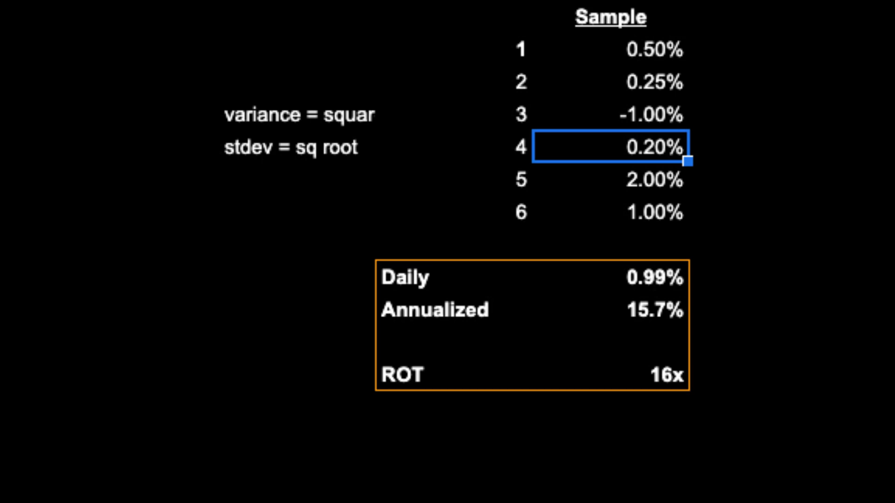
- Examine the Daily and Annualized volatility results calculated from the sample returns
key("Down")
key("Down")
key("Down")
key("Down")
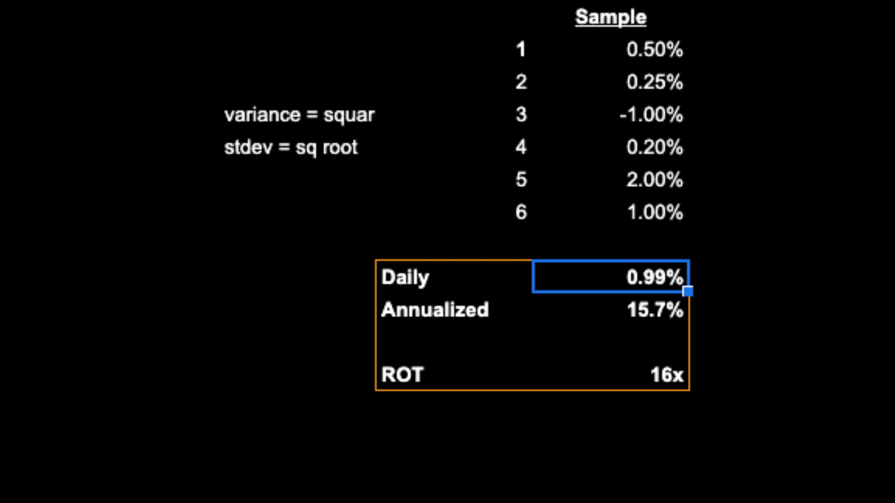
left_click(611, 310)
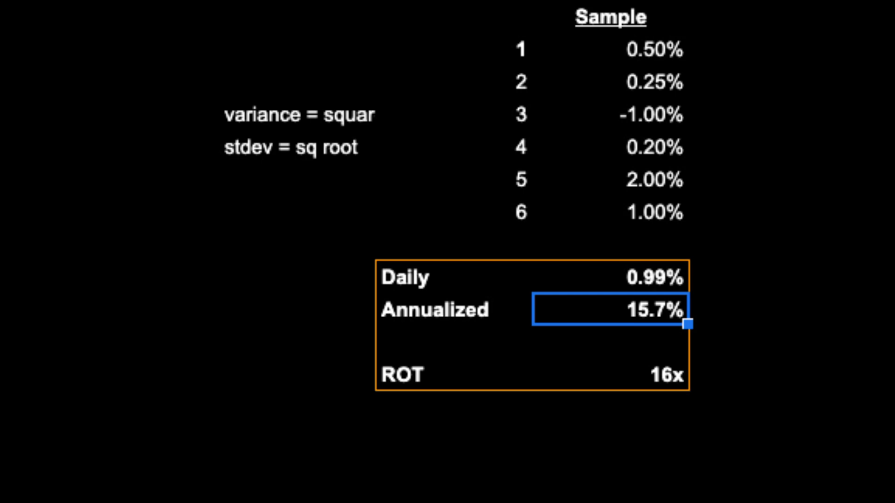
left_click(611, 277)
left_click(453, 277)
left_click(611, 277)
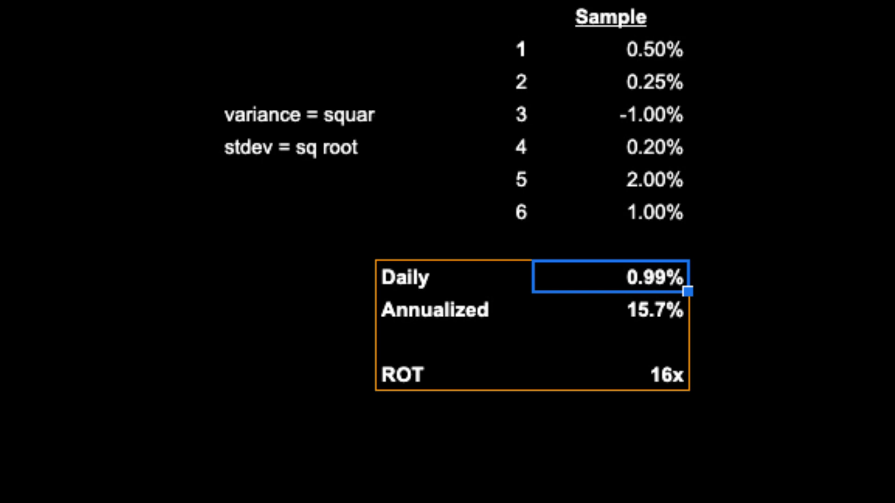
left_click(610, 310)
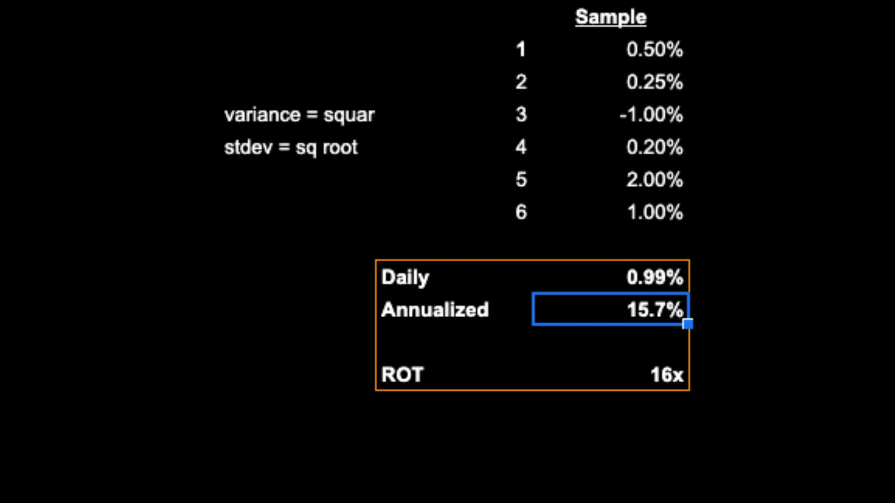
left_click(455, 309)
left_click(609, 309)
left_click(454, 309)
left_click(609, 309)
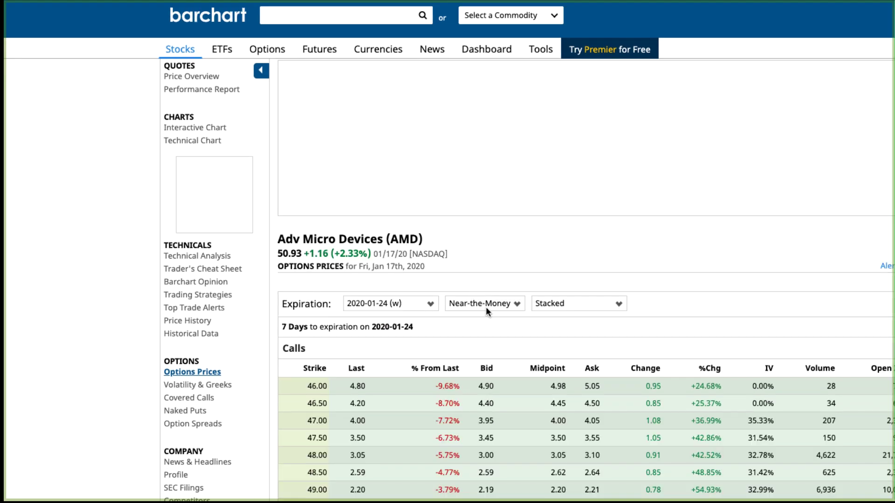
- Check AMD's next earnings date and highlight the 51.00 call in Barchart's 2020-01-24 option chain
scroll(488, 313, "down", 1)
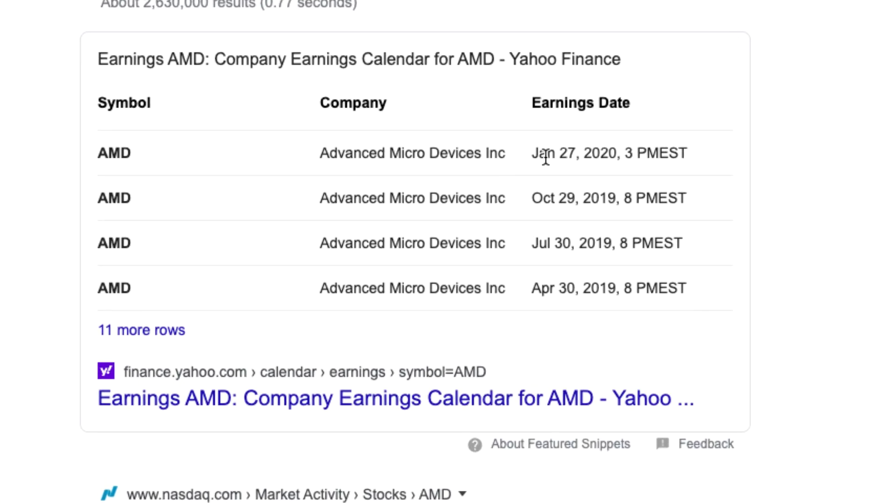
left_click_drag(448, 154, 610, 156)
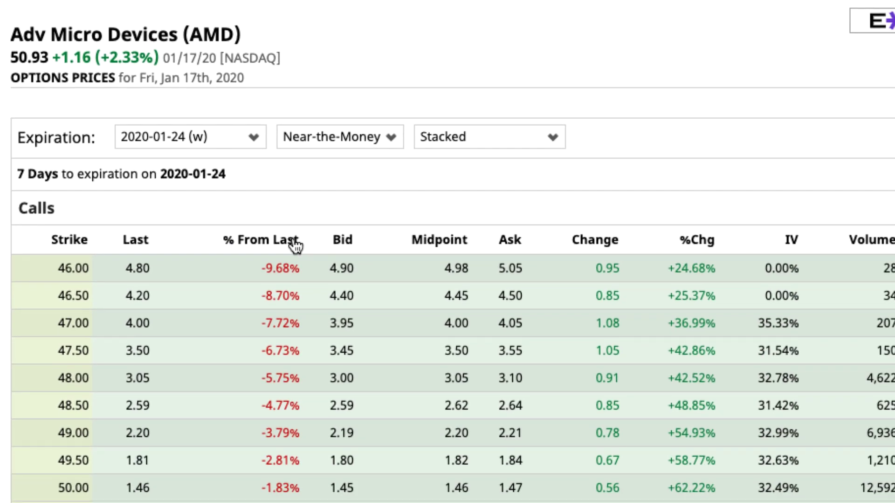
scroll(294, 245, "down", 1)
scroll(292, 238, "down", 1)
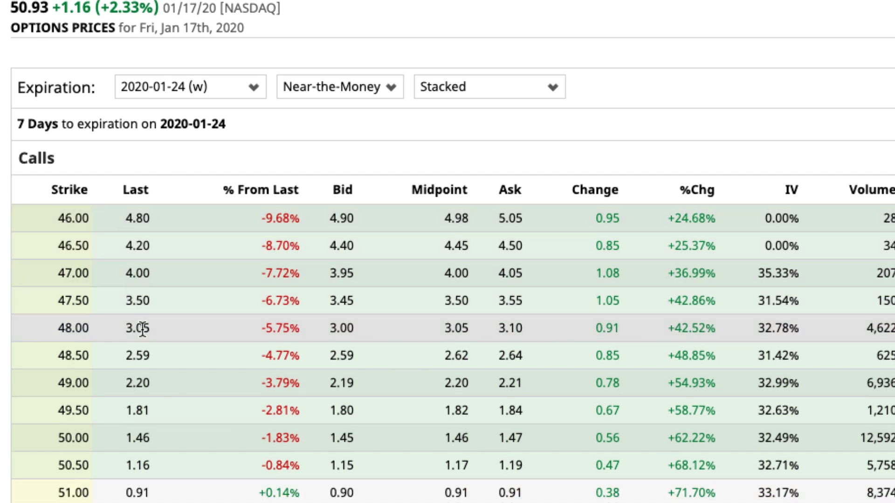
scroll(126, 390, "down", 1)
left_click_drag(72, 466, 701, 464)
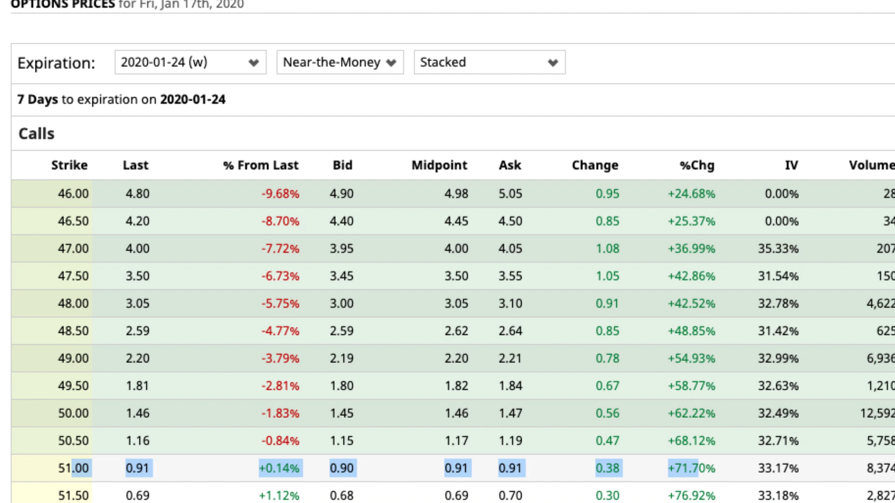
- Switch the AMD option chain to the 2020-01-31 expiration and highlight the 51.00 call's implied volatility
left_click(234, 66)
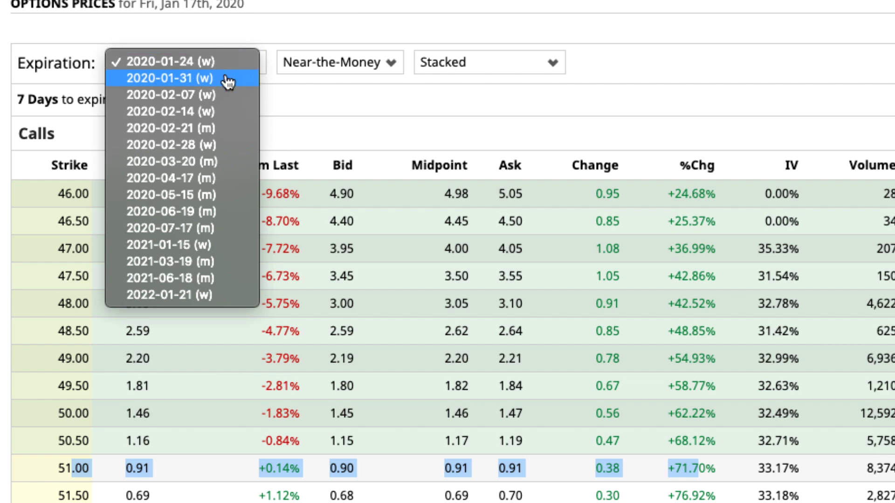
left_click(229, 79)
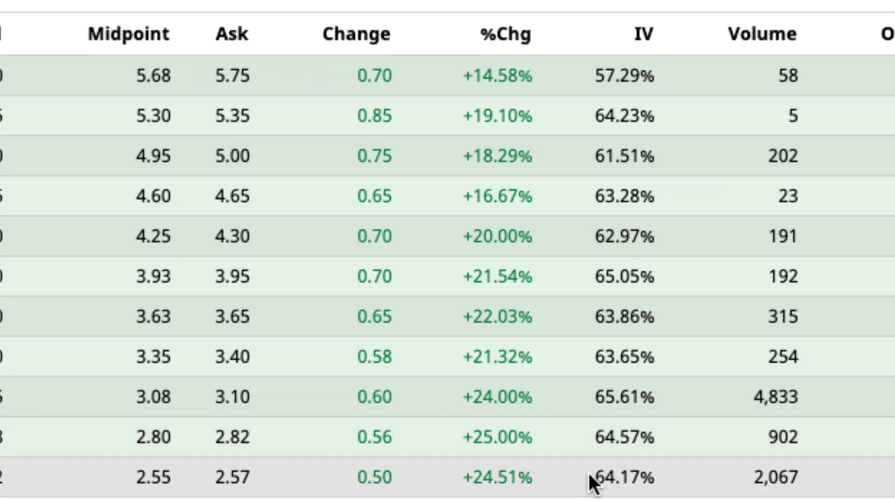
left_click_drag(594, 476, 647, 477)
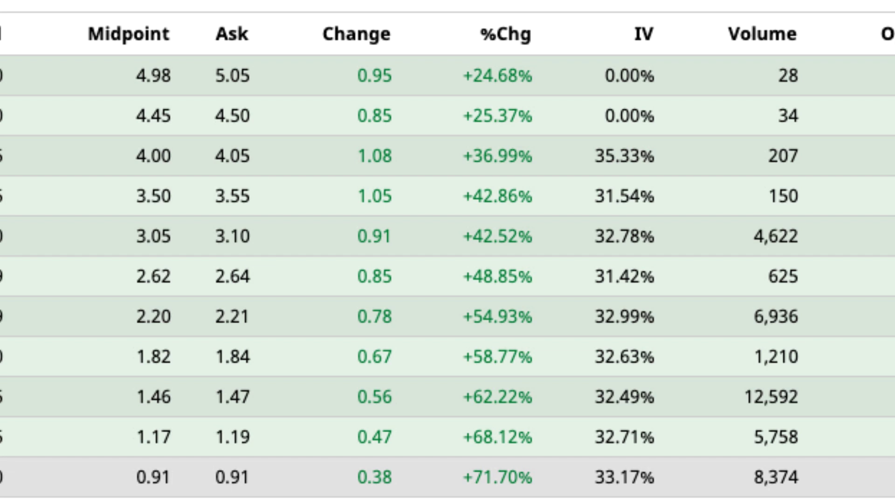
scroll(448, 480, "down", 5)
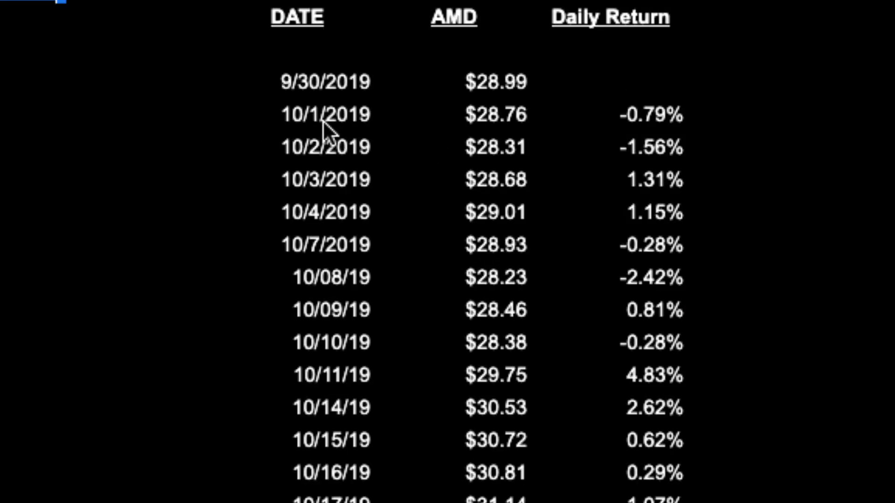
- In the AMD spreadsheet, examine the October daily returns around the 10/29/19 earnings and their annualized standard deviation
left_click(364, 122)
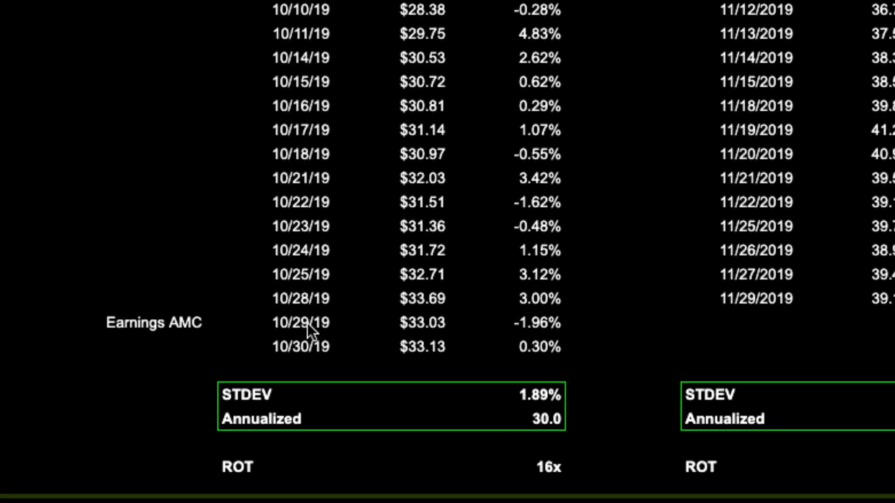
left_click(540, 323)
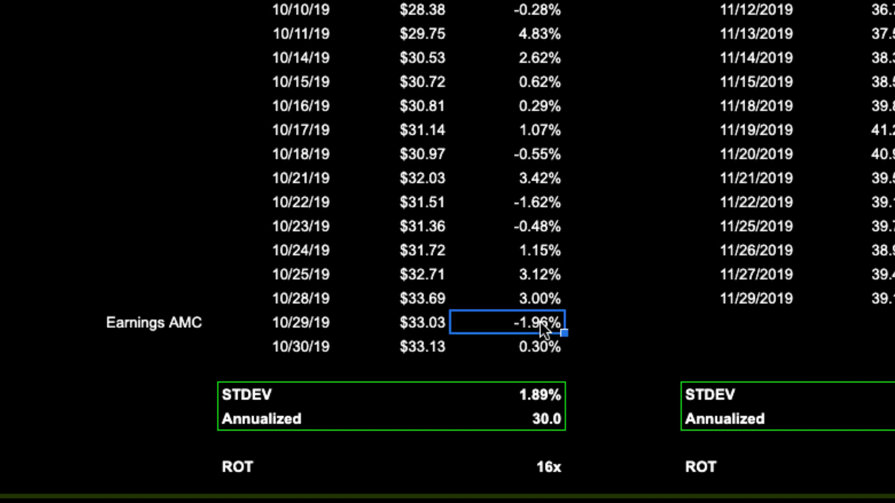
left_click(524, 347)
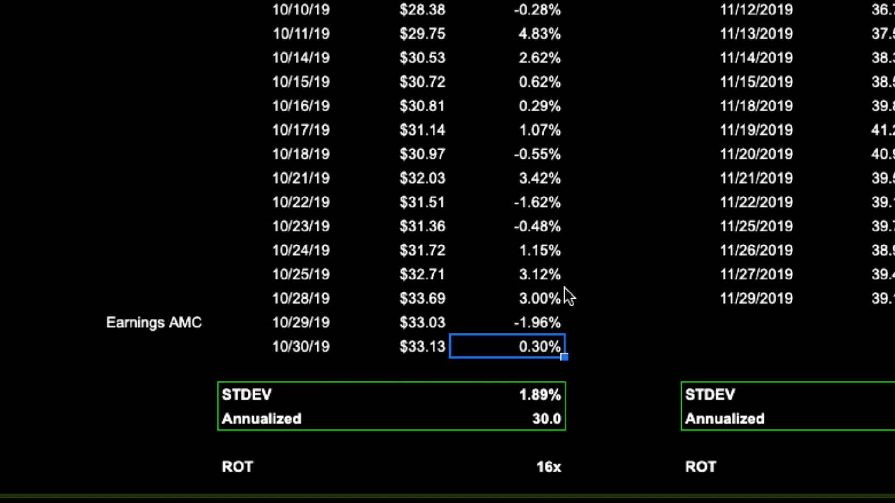
left_click_drag(536, 3, 559, 347)
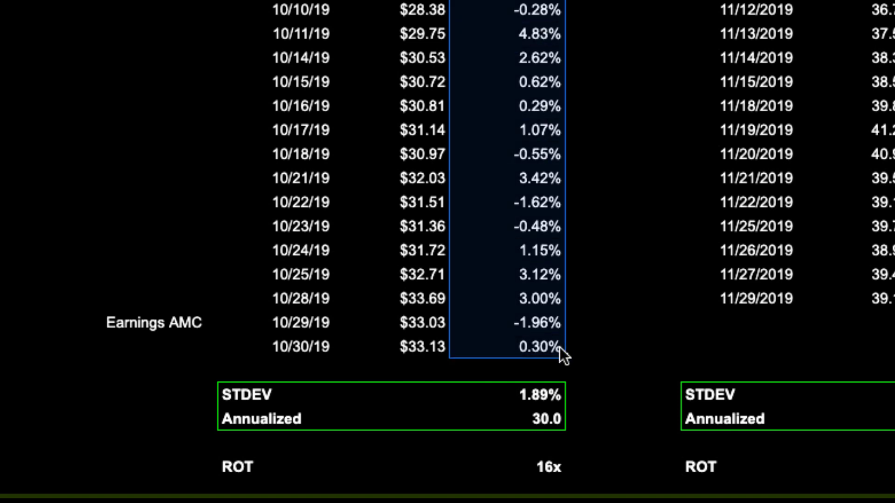
left_click(555, 422)
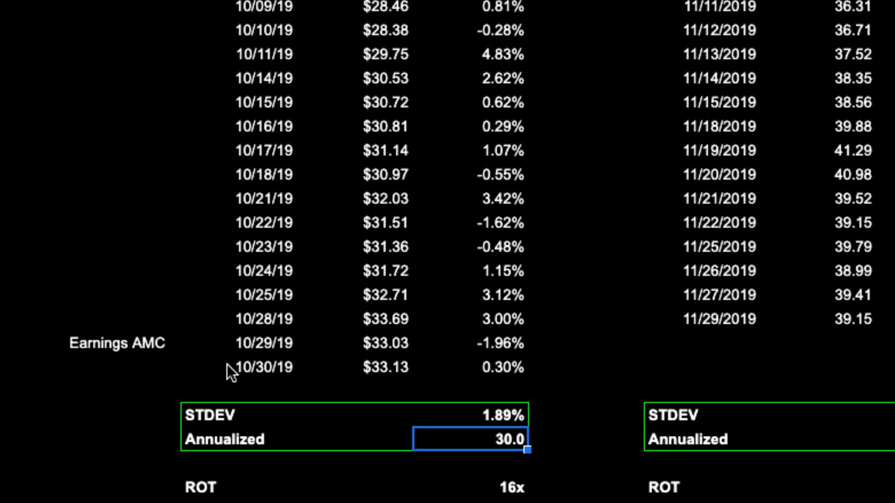
- Compare the last October daily return with the November overall price change and November's annualized volatility
left_click(511, 370)
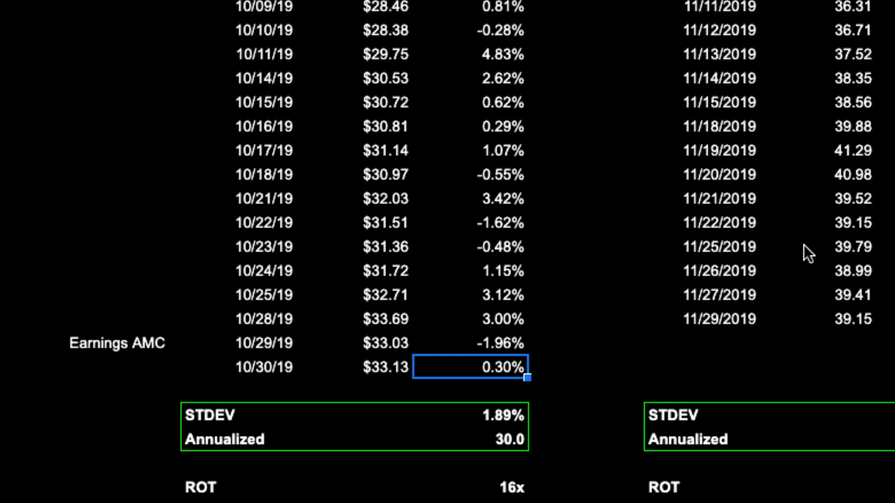
left_click(894, 316)
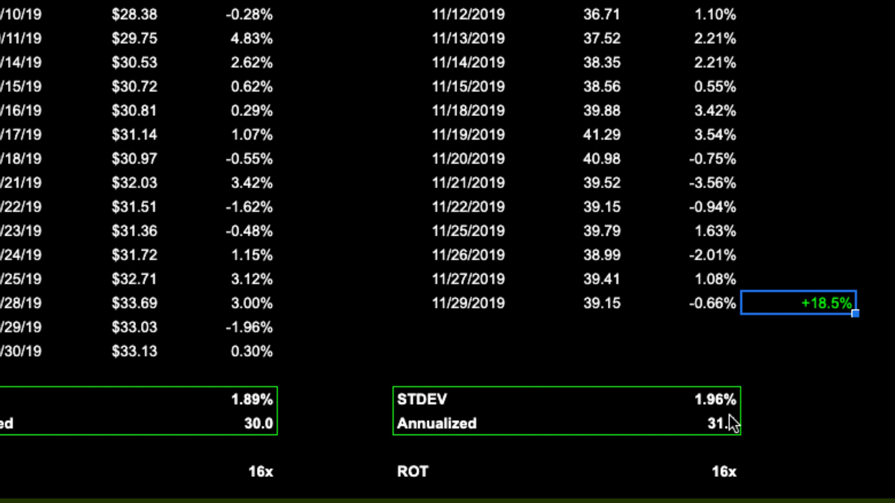
left_click(723, 429)
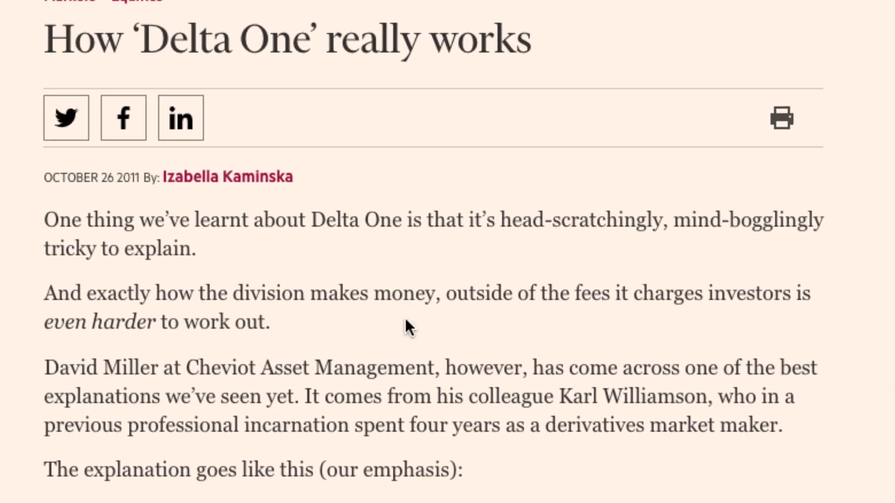
- Read the opening of the web article "How 'Delta One' really works"
scroll(404, 317, "down", 2)
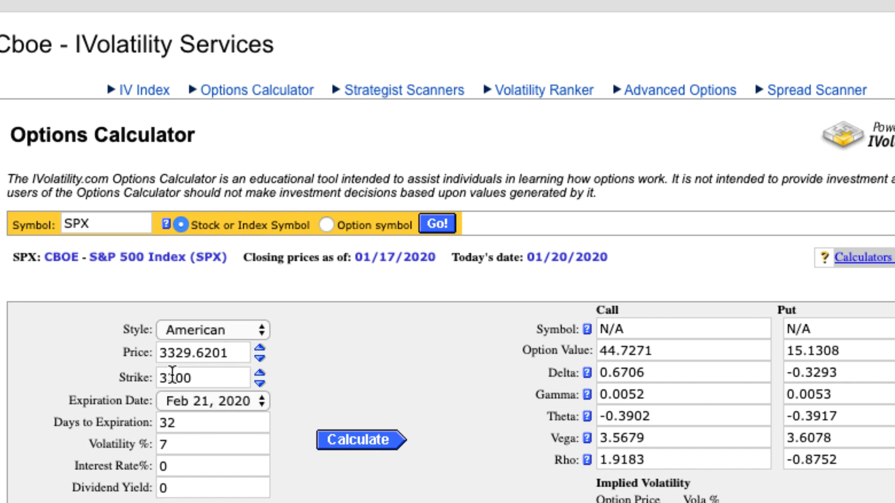
- In the IVolatility Options Calculator, replace the SPX option's strike with 1
left_click_drag(135, 352, 223, 378)
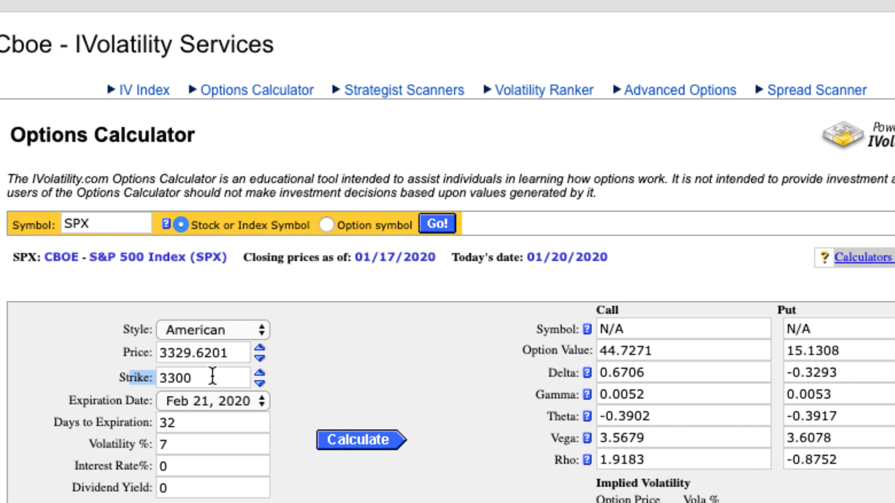
left_click_drag(210, 378, 142, 377)
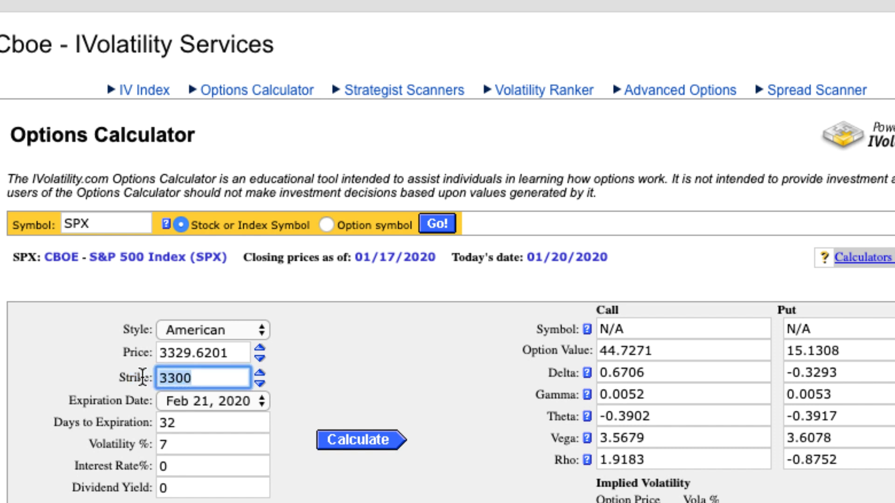
type("1")
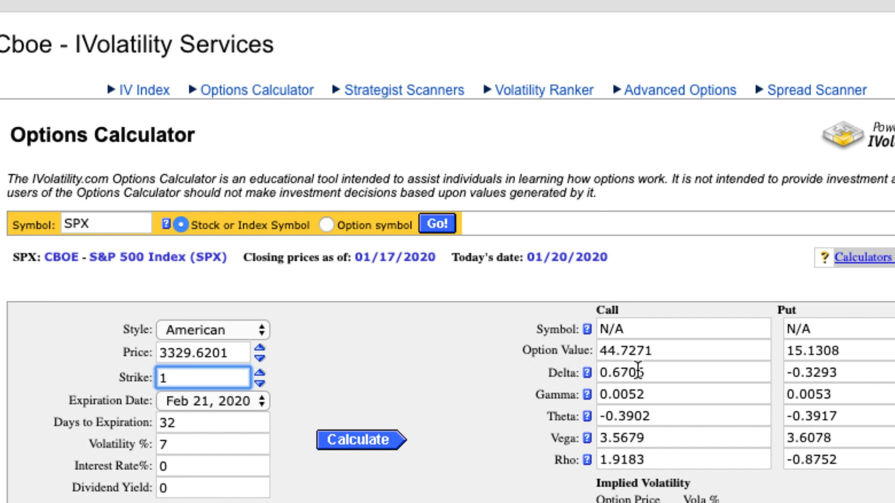
left_click(373, 441)
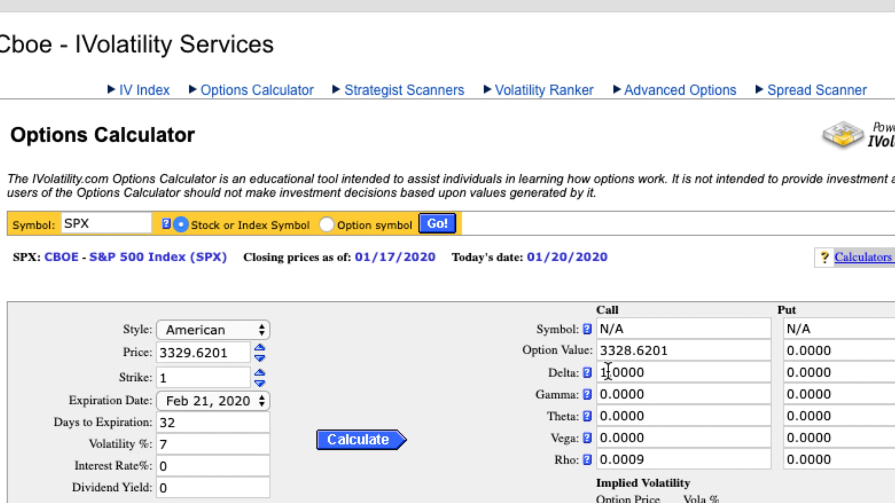
double_click(188, 382)
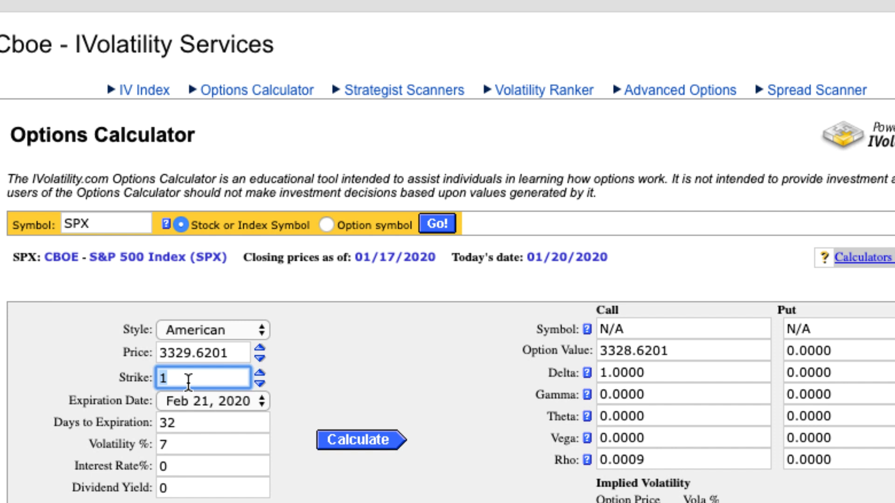
type("1000000000")
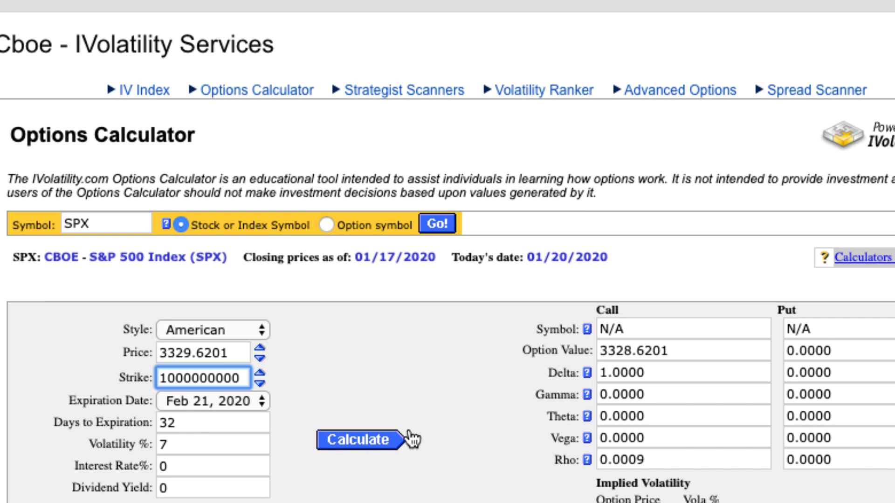
left_click(392, 447)
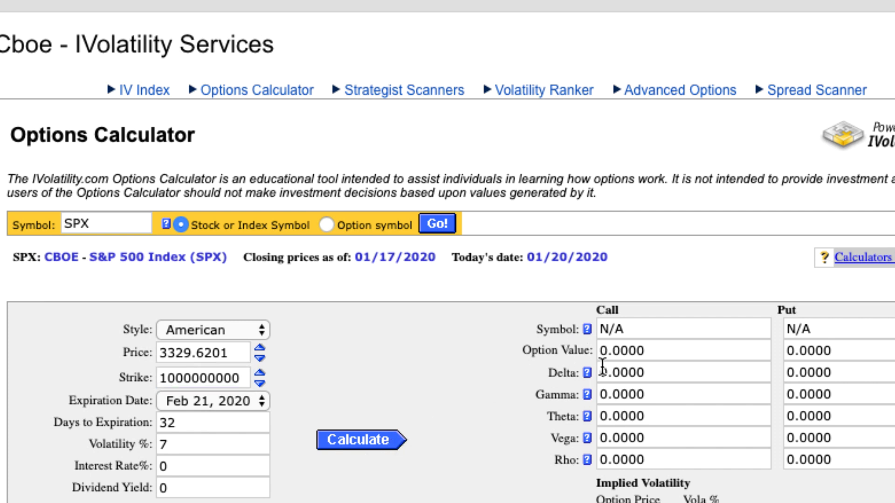
- Set the SPX option's strike to 4000 and recalculate the call and put values and Greeks
double_click(213, 379)
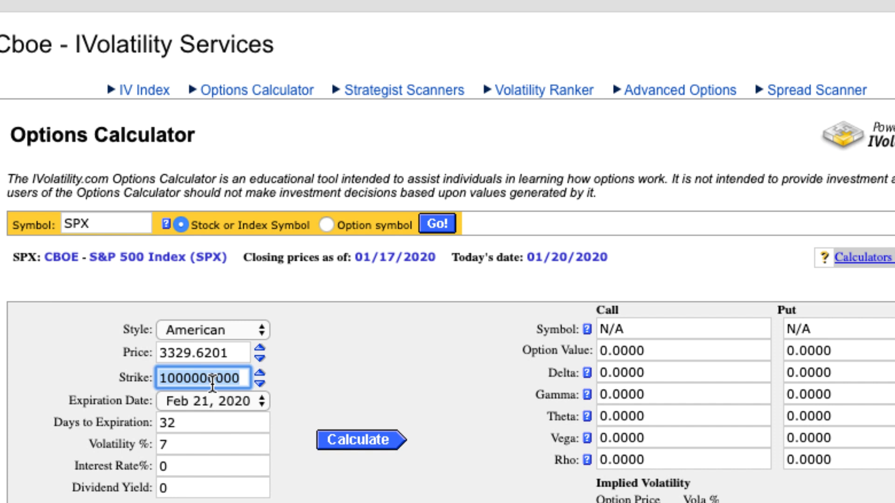
type("4000")
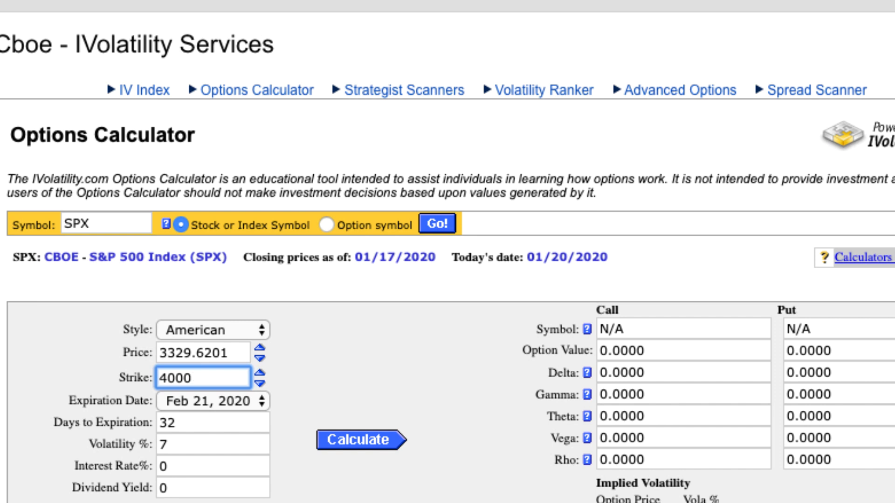
left_click(350, 440)
- Change the SPX option's strike to 3400 and recalculate the option values and deltas
left_click(200, 377)
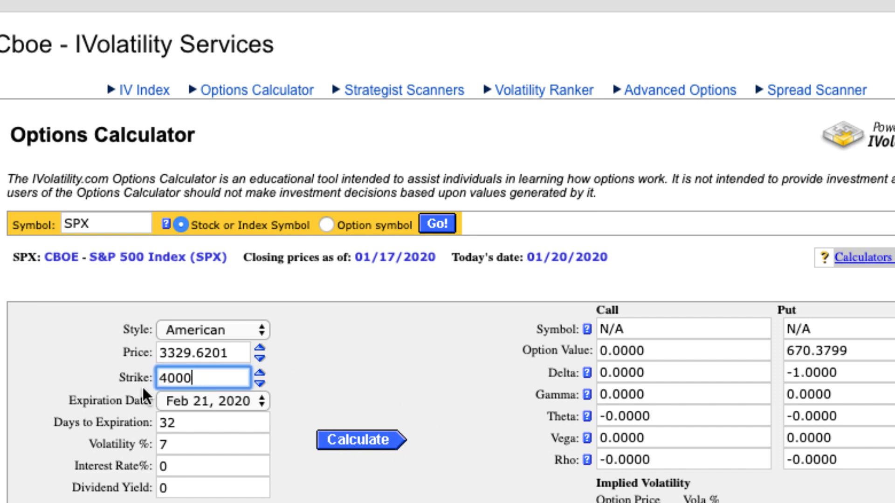
double_click(208, 377)
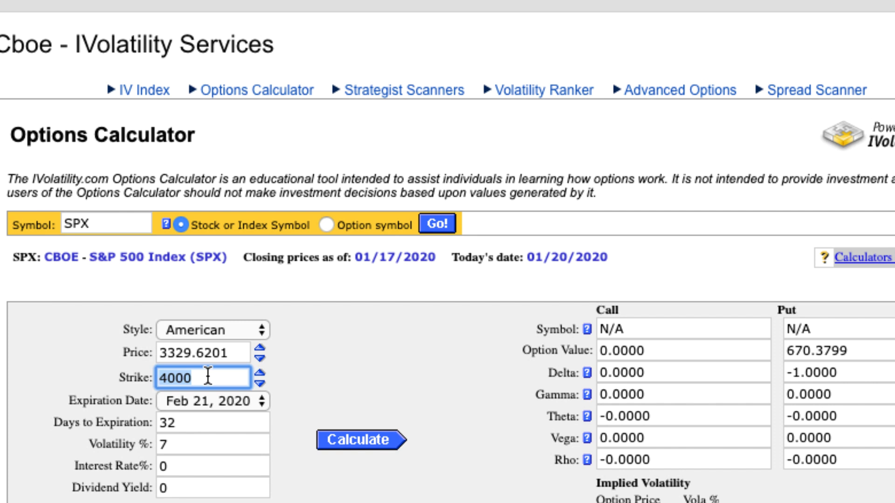
type("3400")
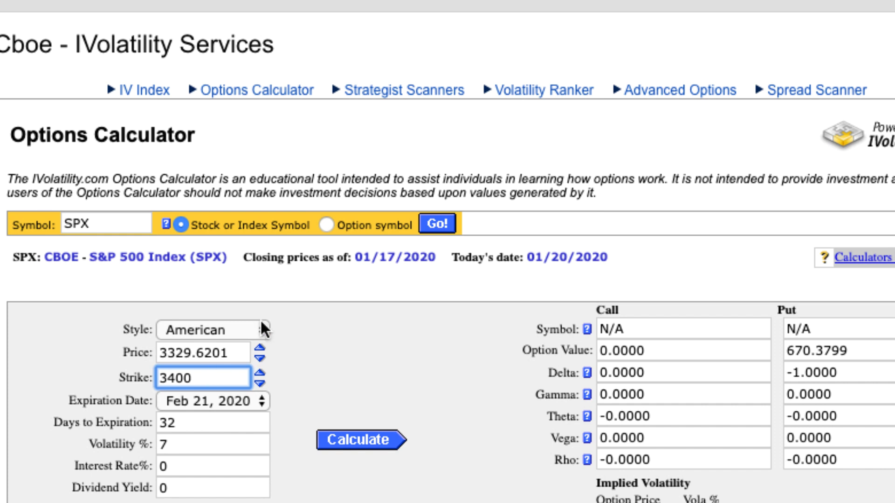
left_click(385, 443)
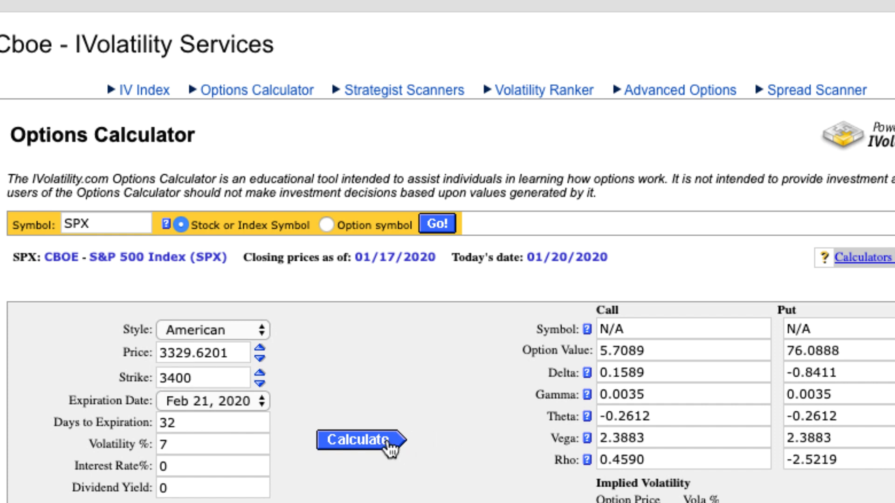